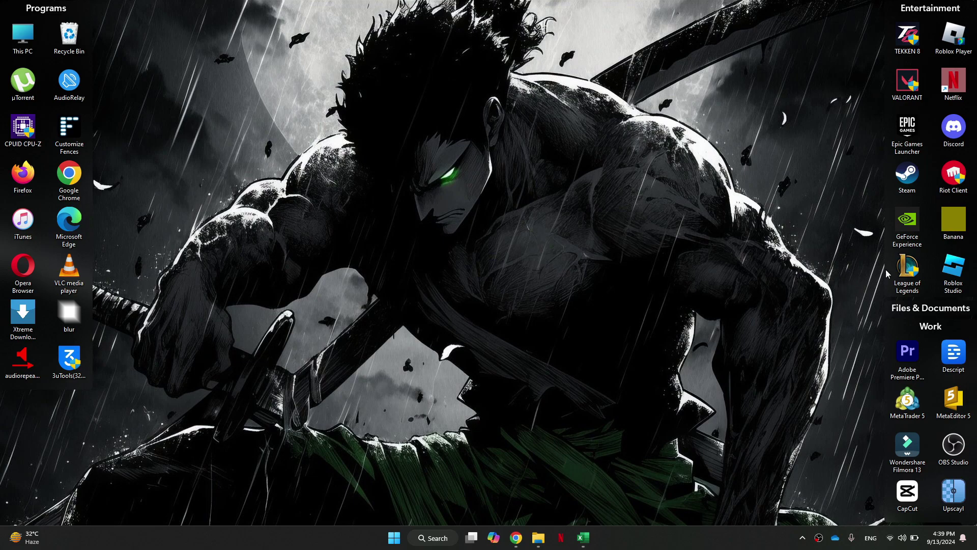
Open the League of Legends shortcut's file location, the Riot Client folder
{"action": "right_click", "coordinate": [909, 269]}
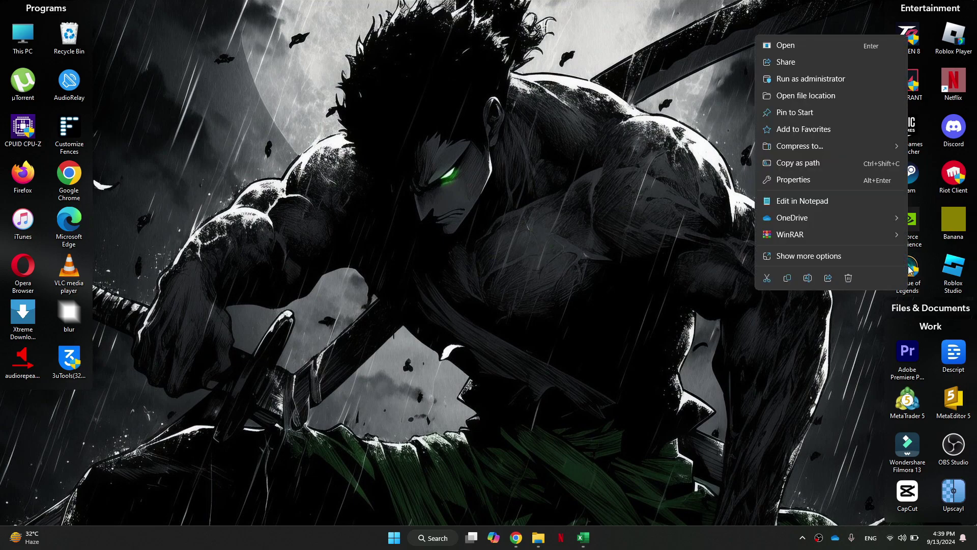
{"action": "left_click", "coordinate": [819, 95]}
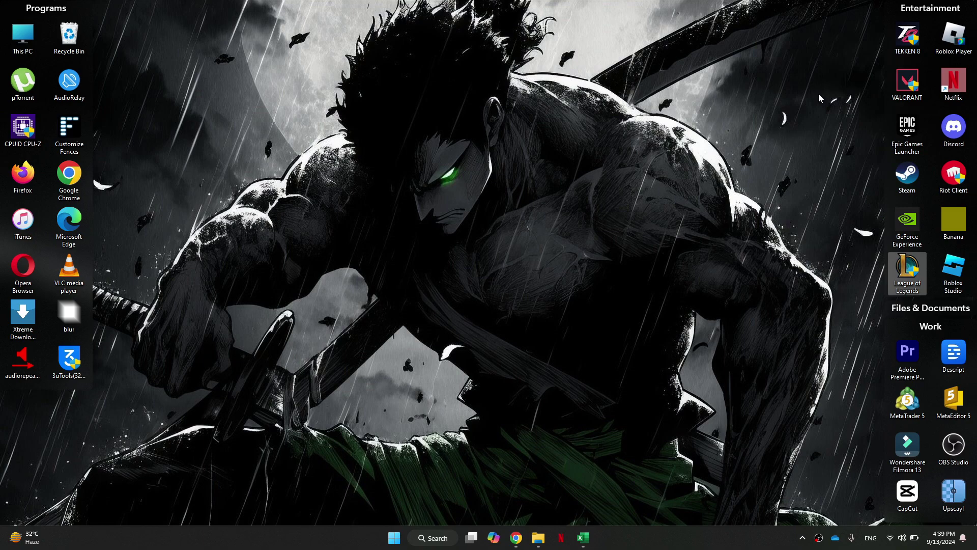
{"action": "left_click", "coordinate": [487, 213]}
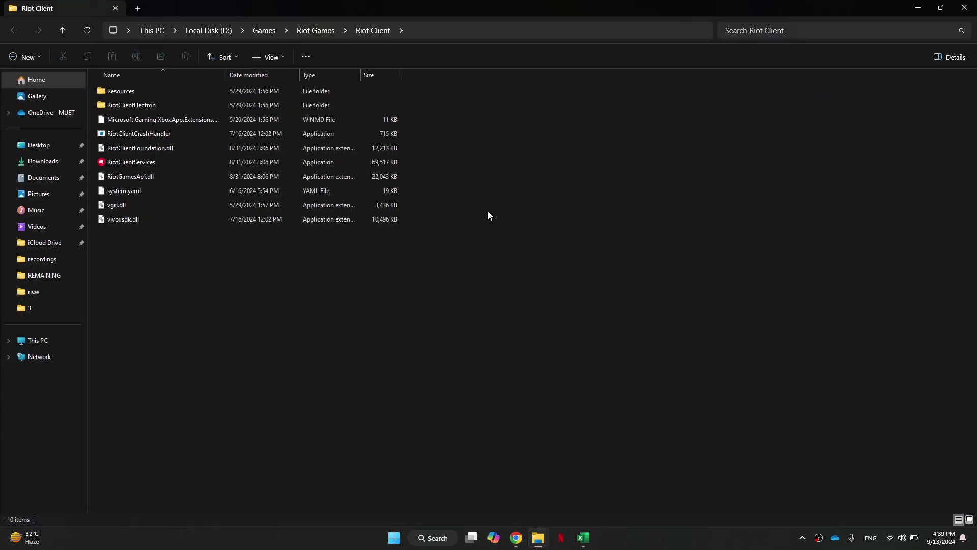
Go up to Riot Games, open the League of Legends folder, and bring up LeagueClient's options
{"action": "left_click", "coordinate": [325, 31]}
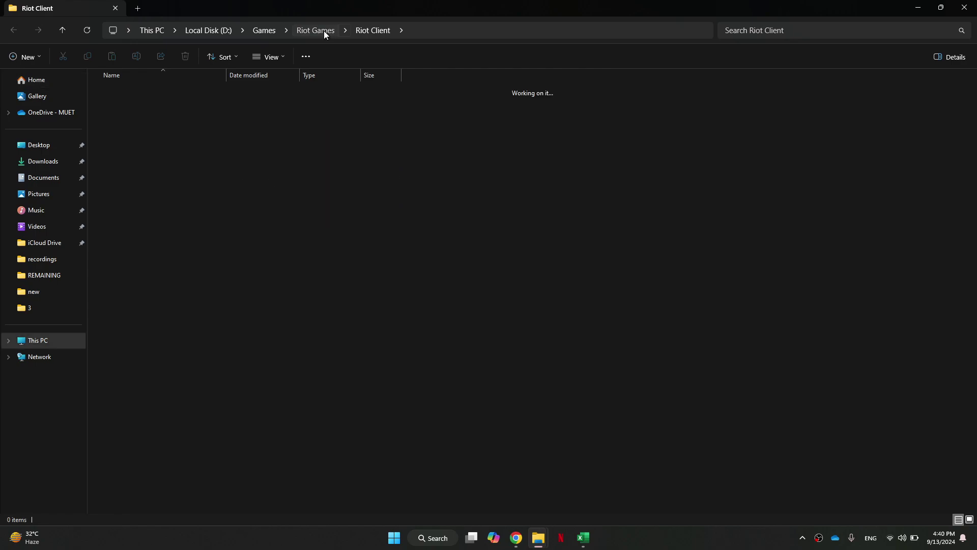
{"action": "double_click", "coordinate": [191, 91]}
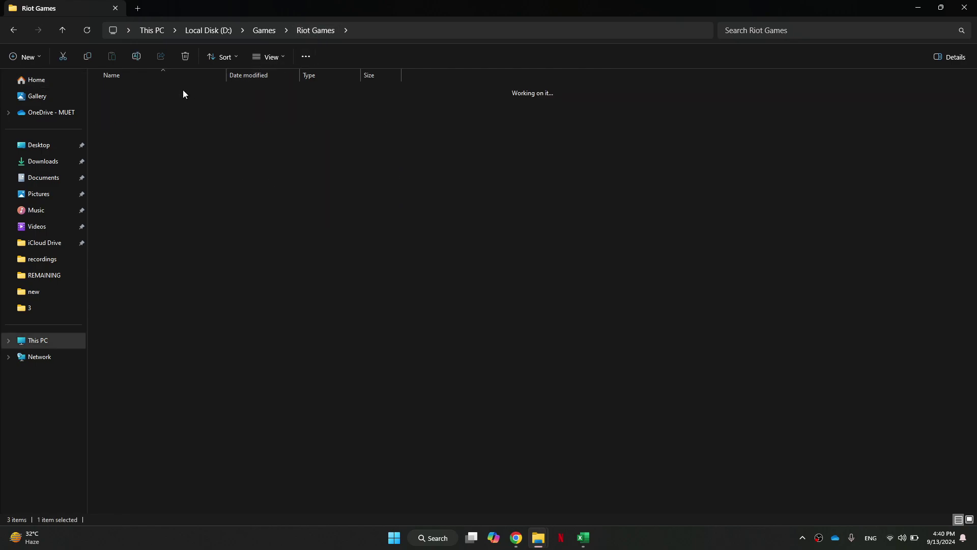
{"action": "scroll", "coordinate": [439, 266], "scroll_direction": "down", "scroll_amount": 15}
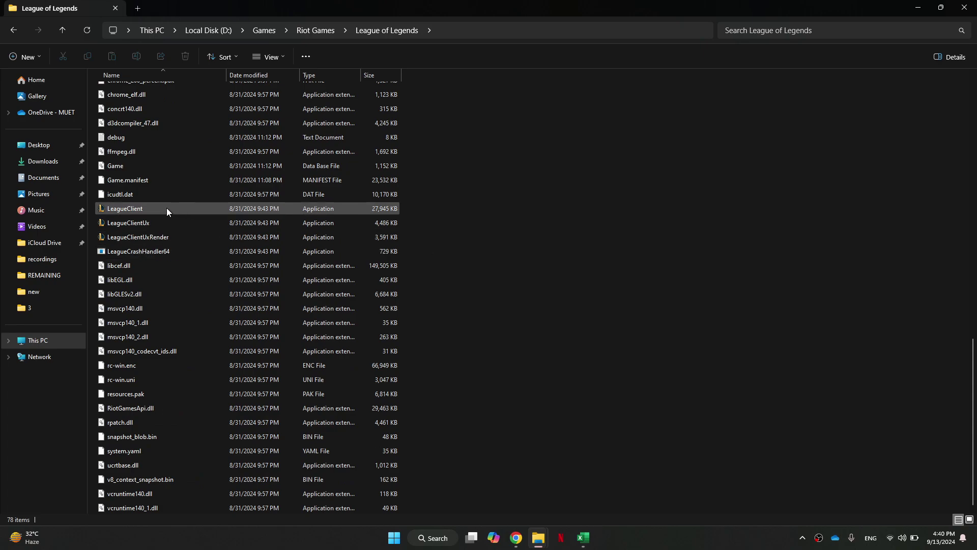
{"action": "right_click", "coordinate": [151, 208]}
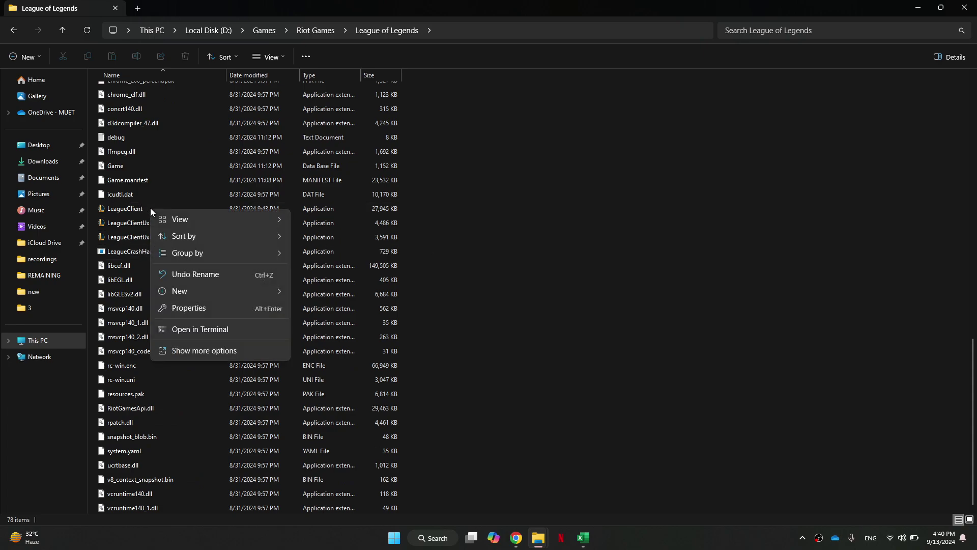
{"action": "right_click", "coordinate": [142, 206]}
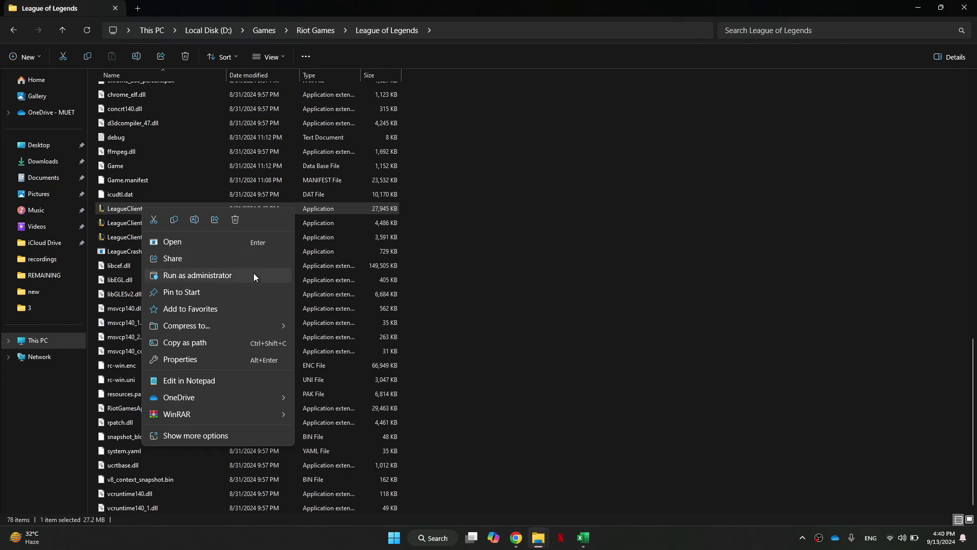
Close the League of Legends folder and launch Windows Defender Firewall by searching 'defe'
{"action": "left_click", "coordinate": [651, 275]}
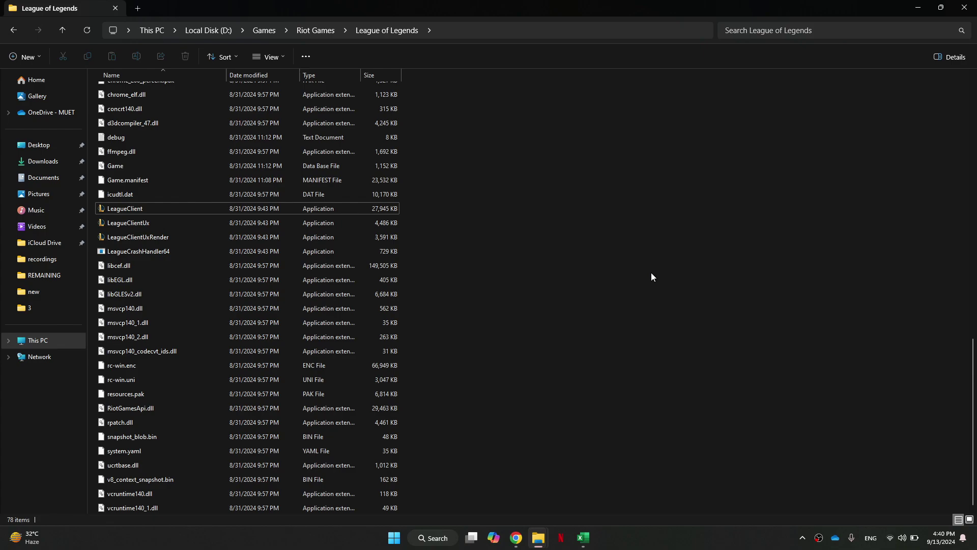
{"action": "left_click", "coordinate": [965, 8]}
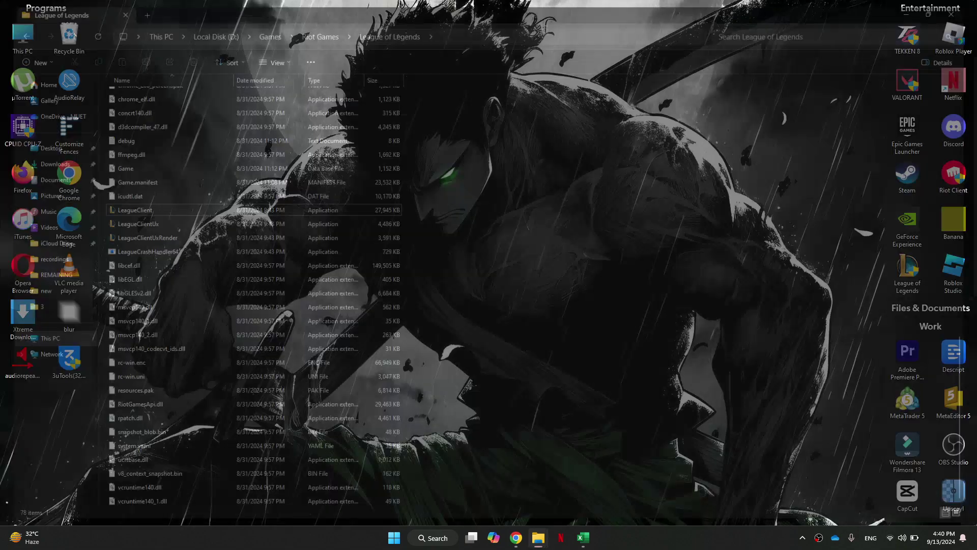
{"action": "left_click", "coordinate": [433, 533]}
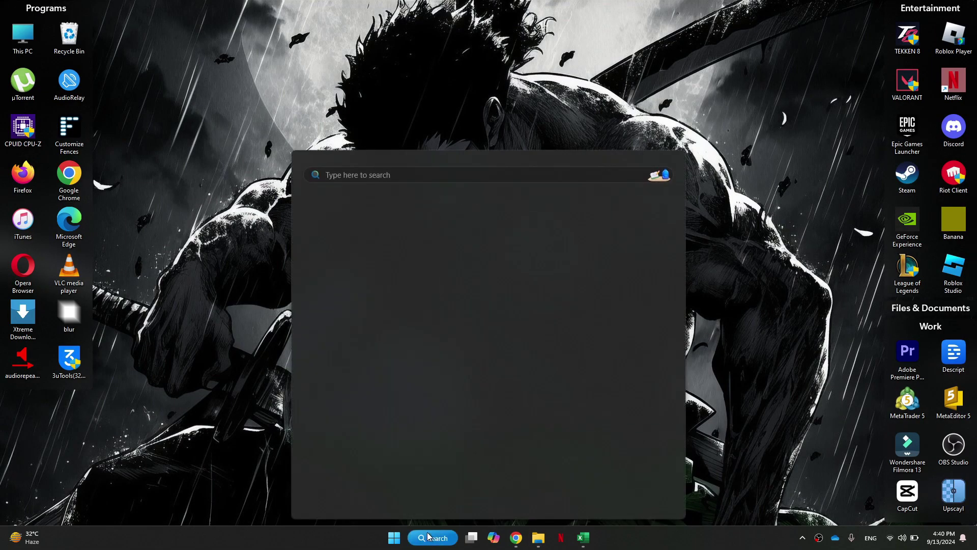
{"action": "type", "text": "defe"}
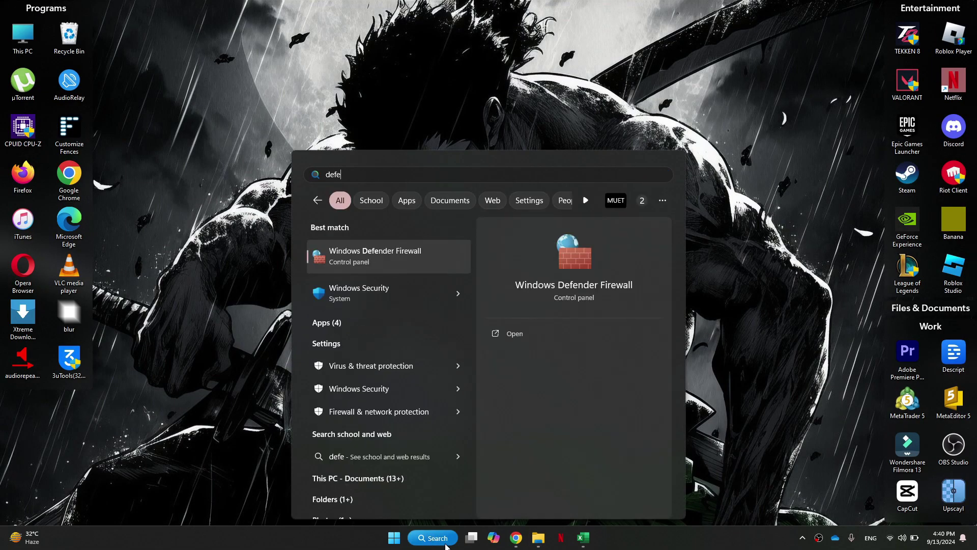
{"action": "left_click", "coordinate": [365, 262]}
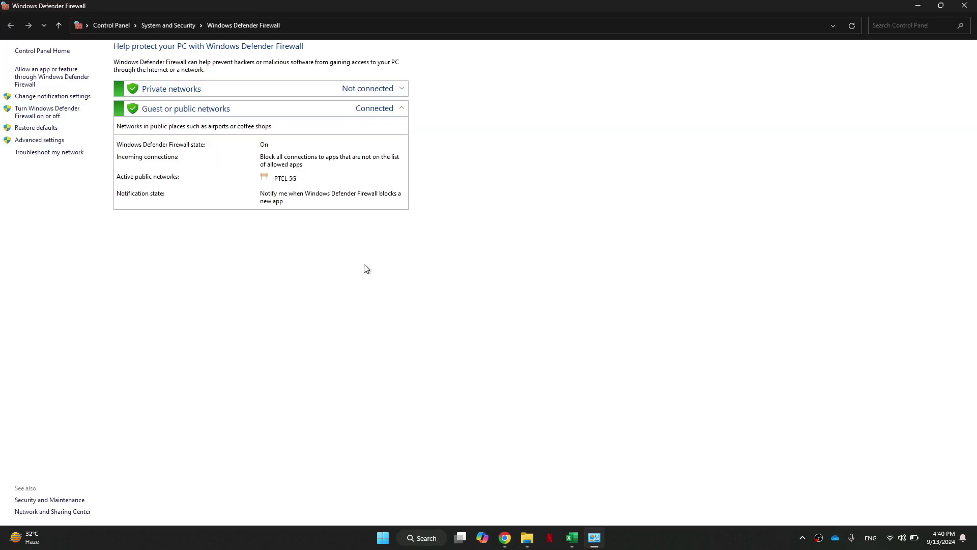
Unlock the allowed-apps list with Change settings and browse for another app to allow
{"action": "left_click", "coordinate": [77, 80]}
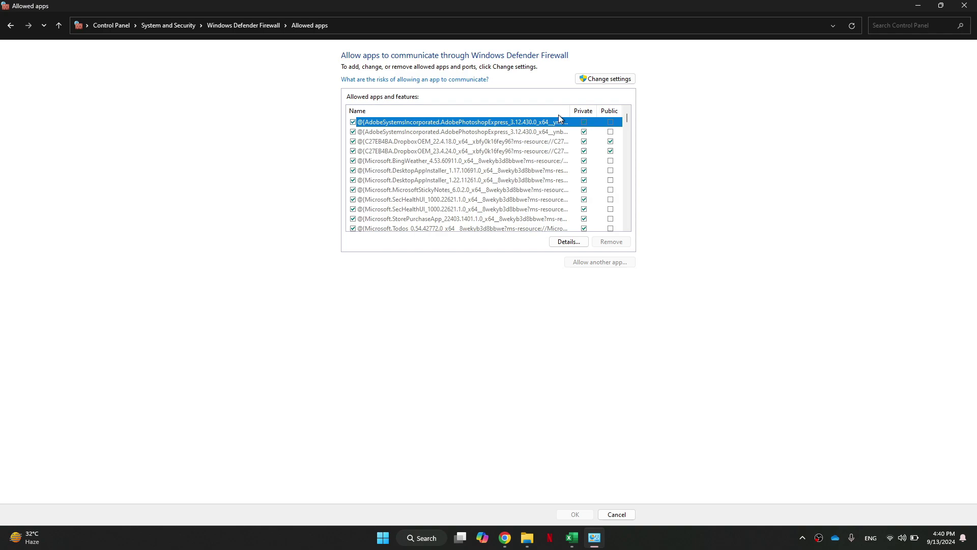
{"action": "left_click", "coordinate": [596, 80]}
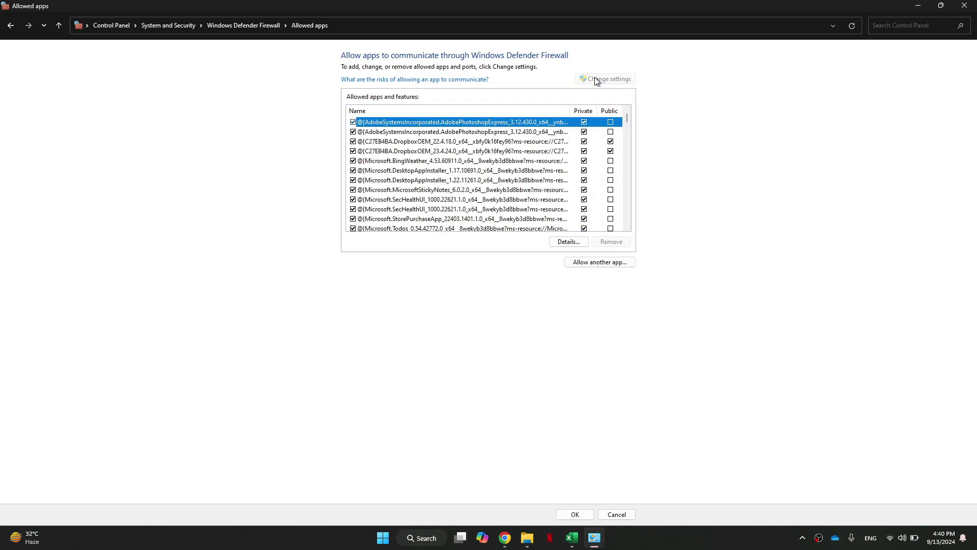
{"action": "left_click", "coordinate": [599, 262]}
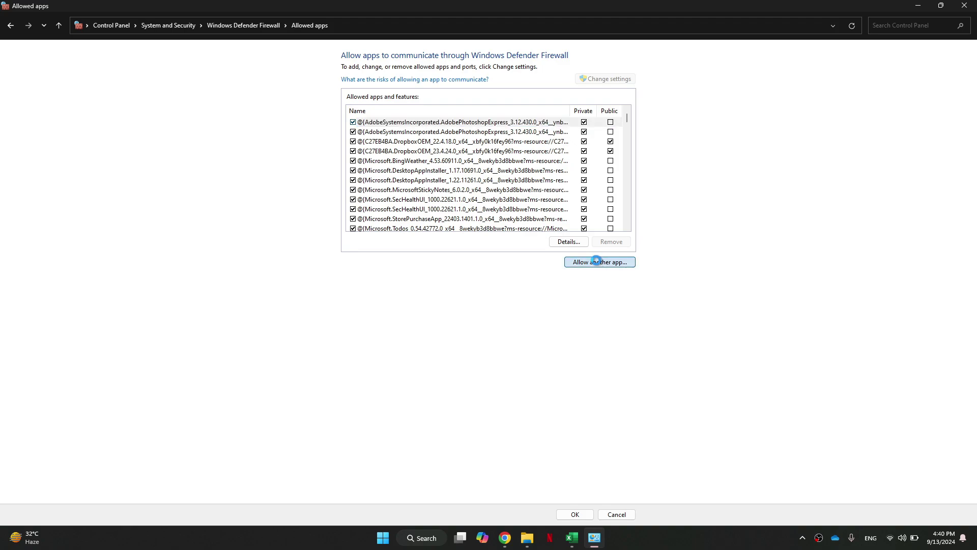
{"action": "left_click", "coordinate": [561, 317]}
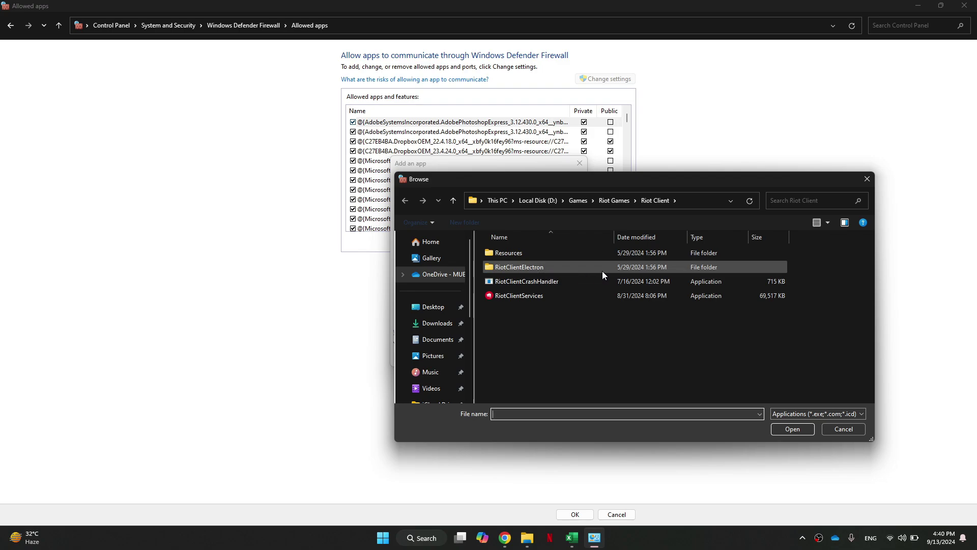
Cancel the Browse and Add an app dialogs and minimize the allowed-apps window
{"action": "left_click", "coordinate": [866, 179]}
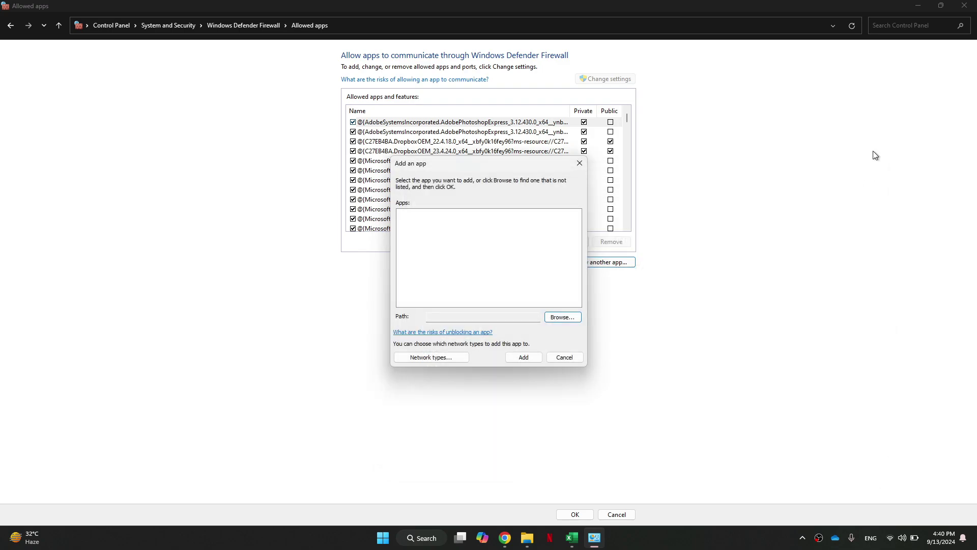
{"action": "left_click", "coordinate": [580, 163]}
{"action": "left_click", "coordinate": [918, 7]}
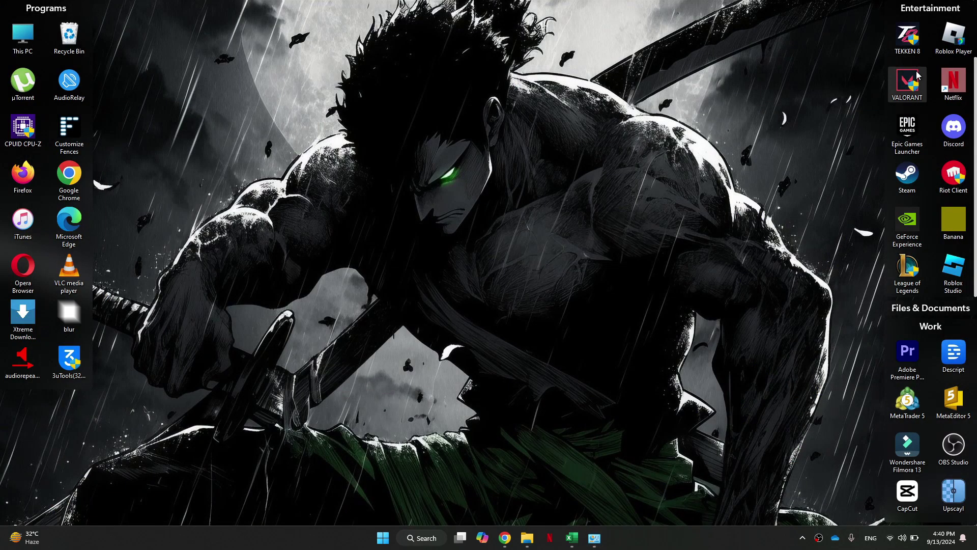
Copy the path D:\Games\Riot Games\Riot Client from the shortcut's folder, then close Explorer
{"action": "right_click", "coordinate": [901, 275]}
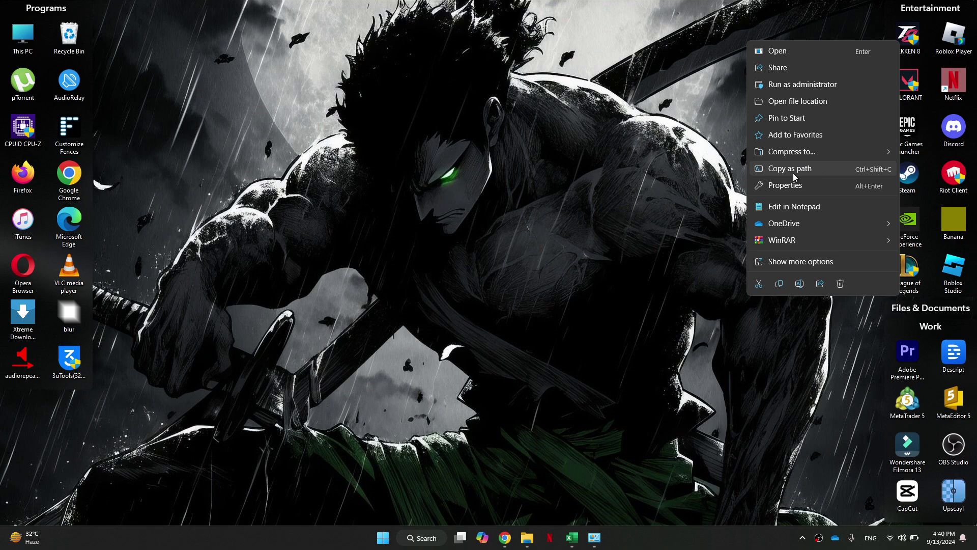
{"action": "left_click", "coordinate": [788, 101]}
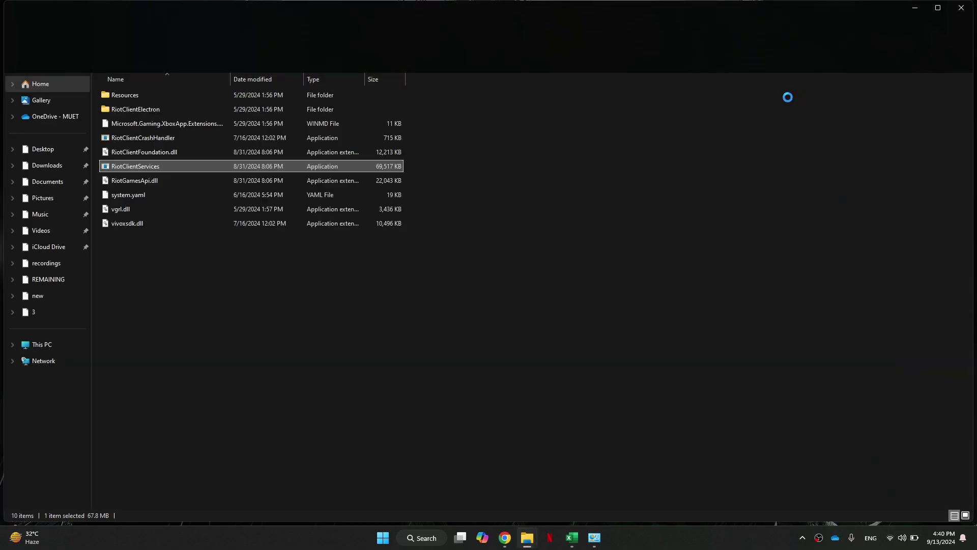
{"action": "left_click", "coordinate": [453, 31]}
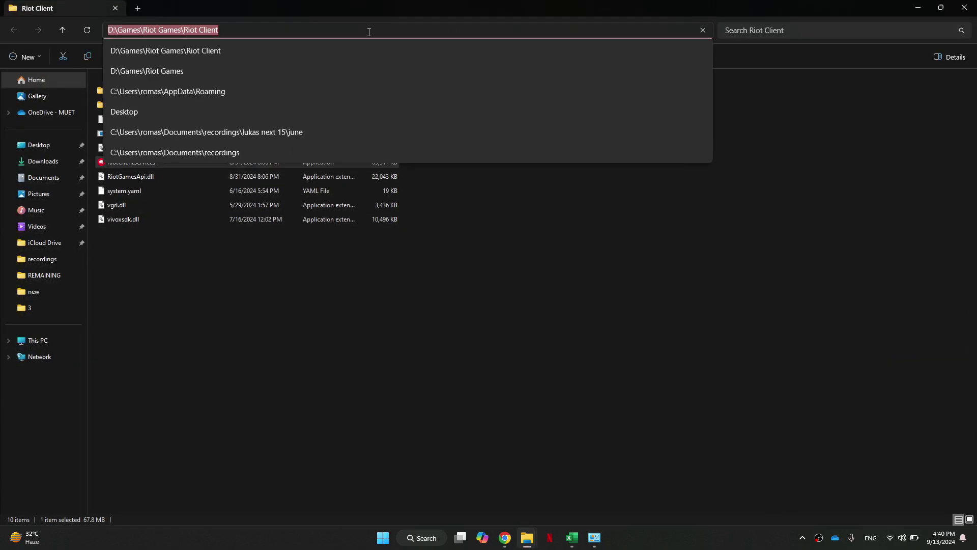
{"action": "right_click", "coordinate": [212, 29]}
{"action": "left_click", "coordinate": [239, 57]}
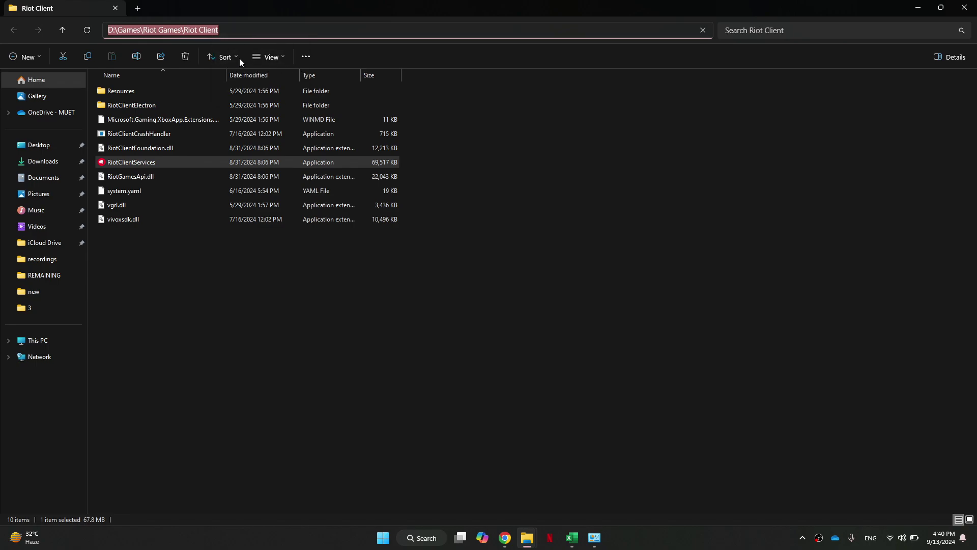
{"action": "left_click", "coordinate": [964, 7]}
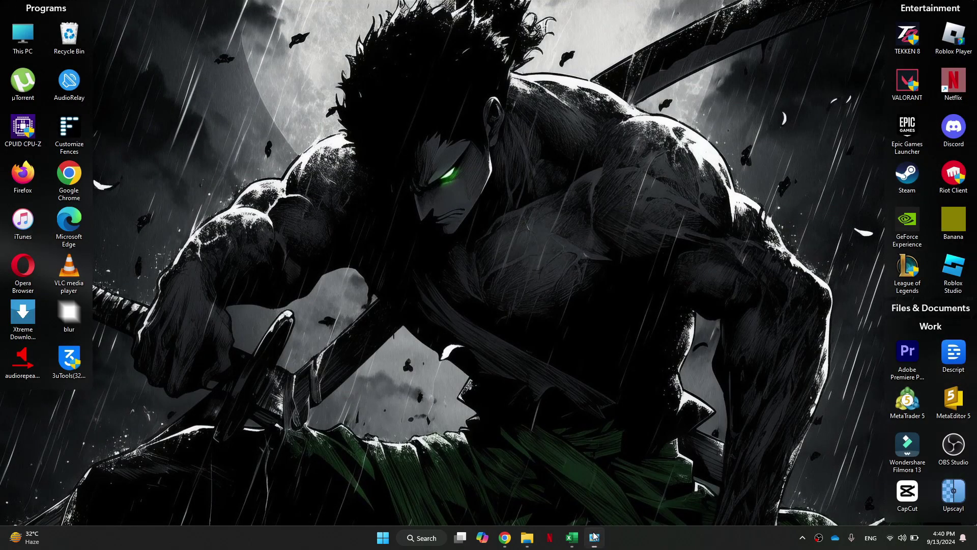
Choose RiotClientServices as the app to allow, browsing via the pasted Riot Client folder path
{"action": "left_click", "coordinate": [595, 537]}
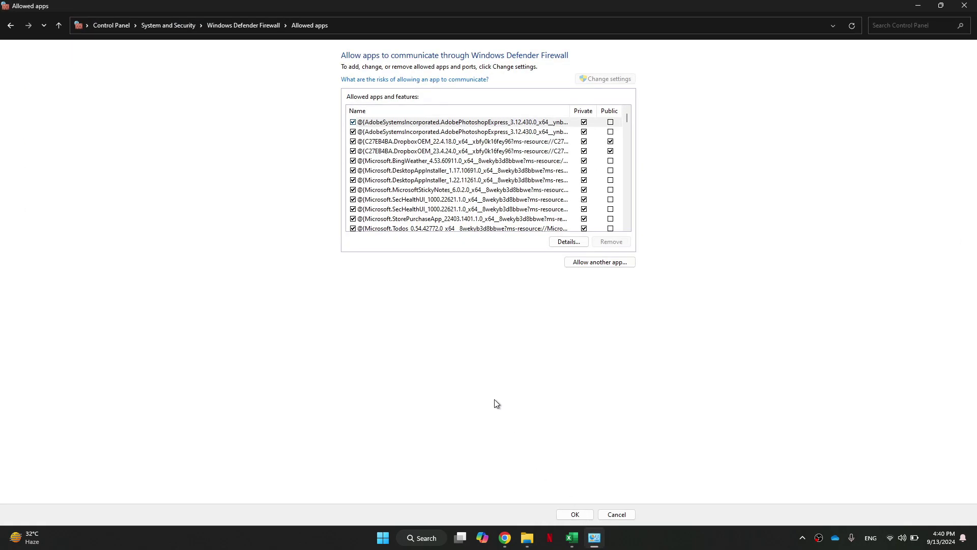
{"action": "left_click", "coordinate": [590, 263]}
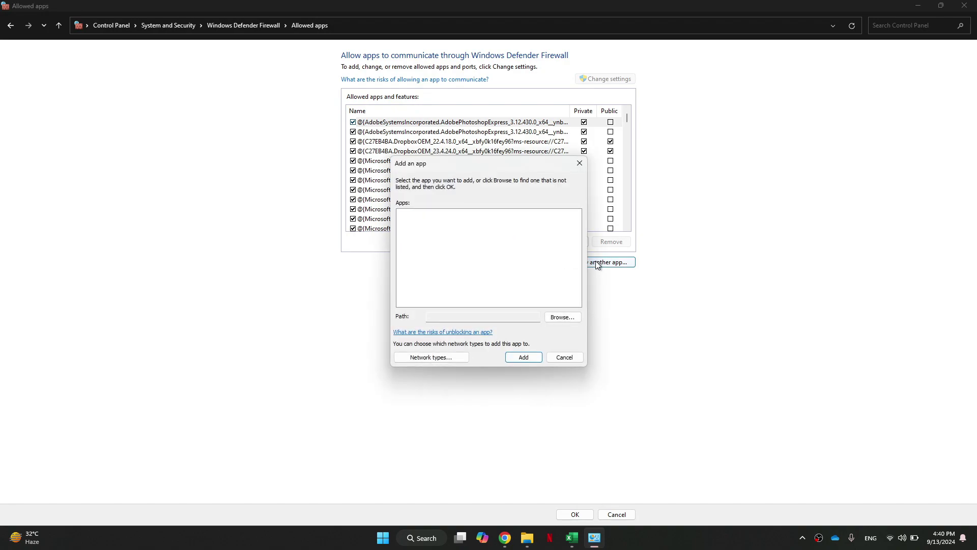
{"action": "left_click", "coordinate": [567, 317]}
{"action": "left_click", "coordinate": [692, 201]}
{"action": "right_click", "coordinate": [690, 203]}
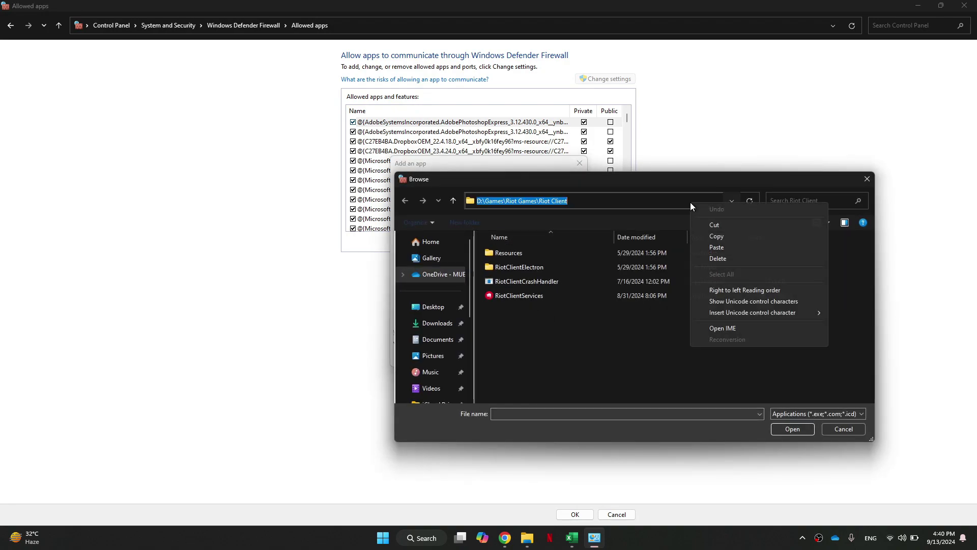
{"action": "left_click", "coordinate": [717, 247]}
{"action": "key", "text": "Return"}
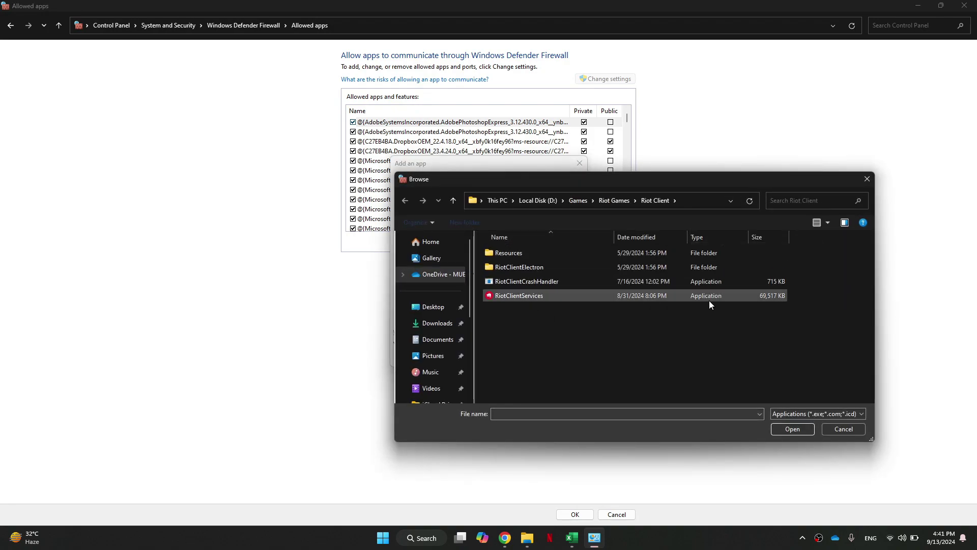
{"action": "left_click", "coordinate": [542, 299]}
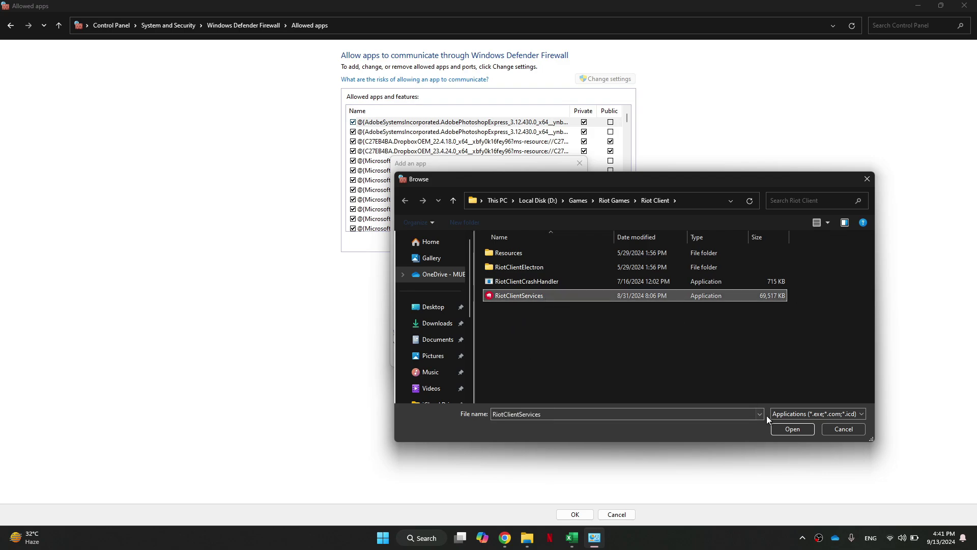
{"action": "left_click", "coordinate": [789, 430]}
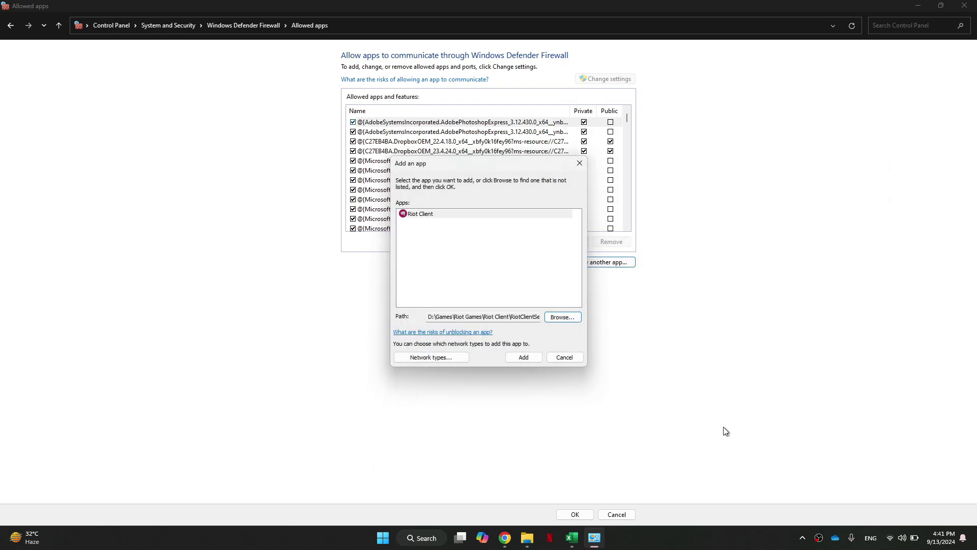
Add Riot Client, tick Private on its new entry alongside Public, and save with OK
{"action": "left_click", "coordinate": [525, 357]}
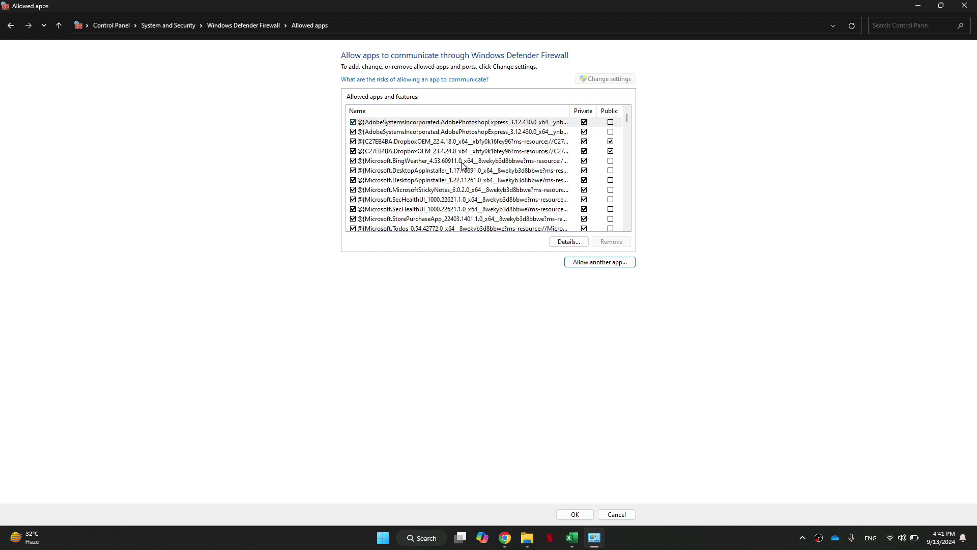
{"action": "scroll", "coordinate": [463, 163], "scroll_direction": "down", "scroll_amount": 20}
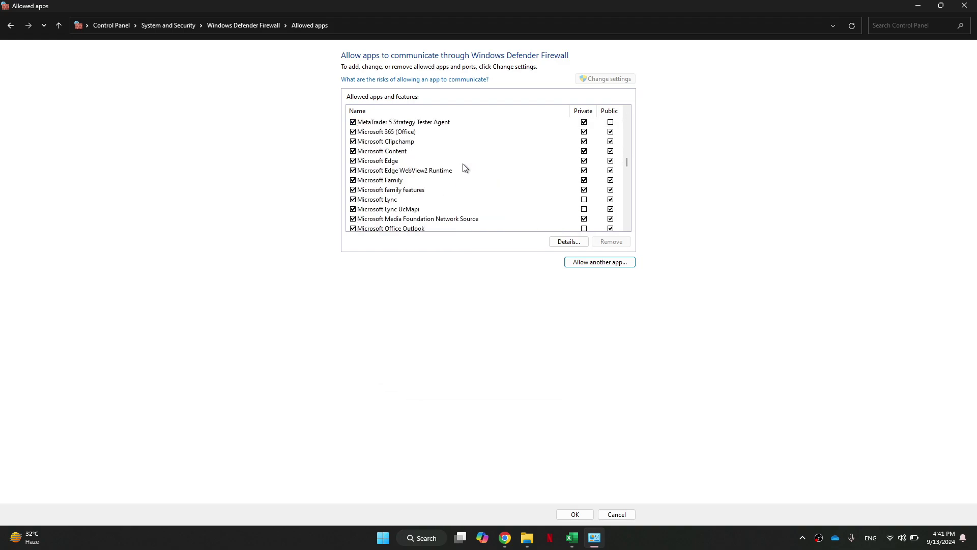
{"action": "scroll", "coordinate": [464, 167], "scroll_direction": "down", "scroll_amount": 10}
{"action": "scroll", "coordinate": [464, 167], "scroll_direction": "down", "scroll_amount": 3}
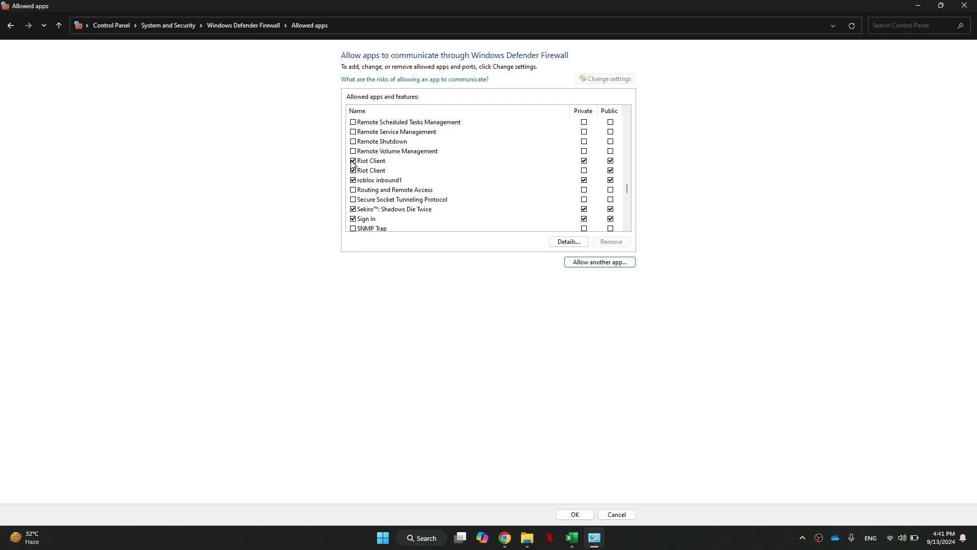
{"action": "left_click", "coordinate": [370, 171]}
{"action": "left_click", "coordinate": [584, 171]}
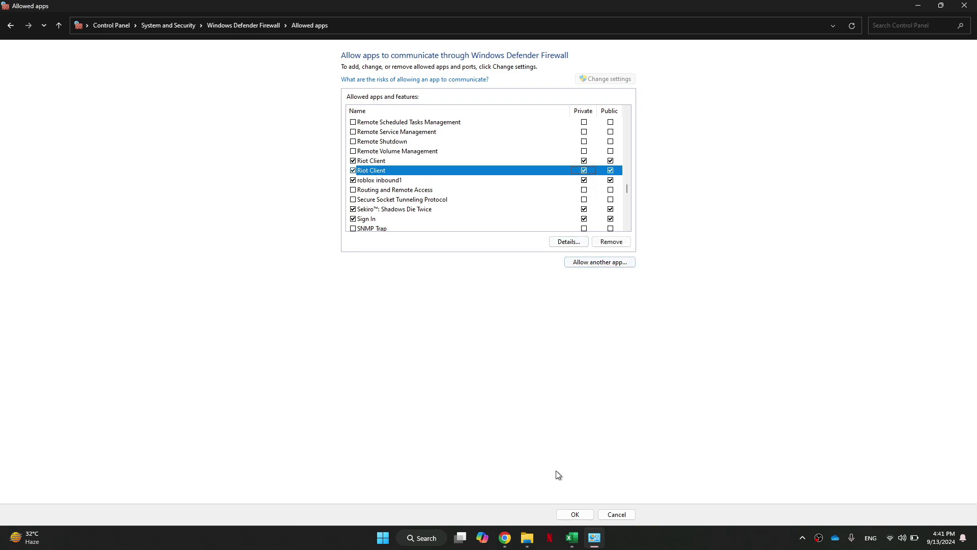
{"action": "left_click", "coordinate": [584, 513]}
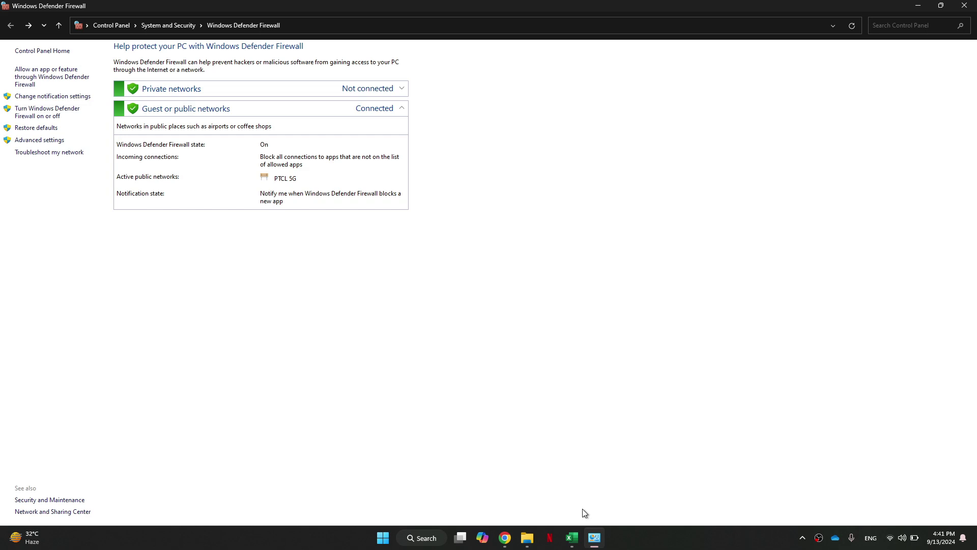
Close the firewall window and launch the Settings app from the Start menu
{"action": "left_click", "coordinate": [965, 5]}
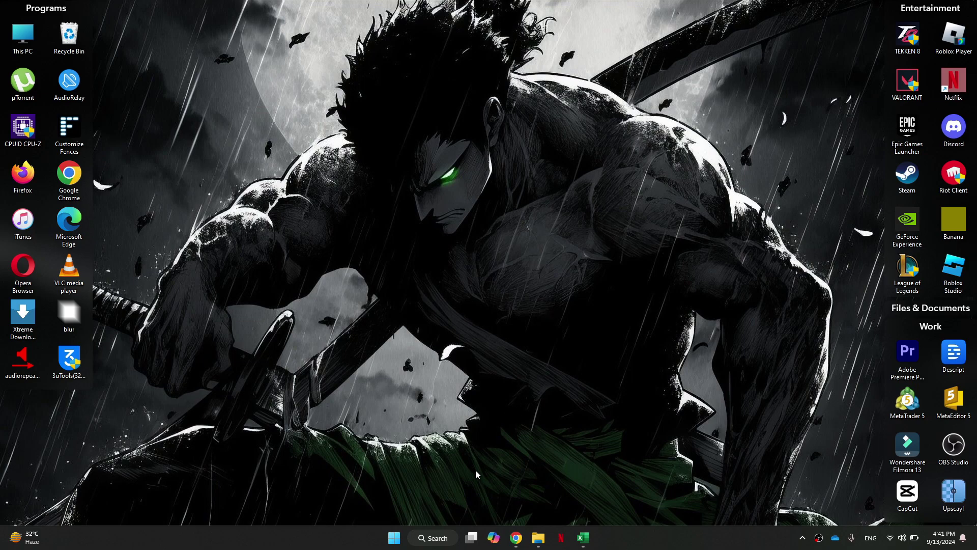
{"action": "left_click", "coordinate": [394, 537]}
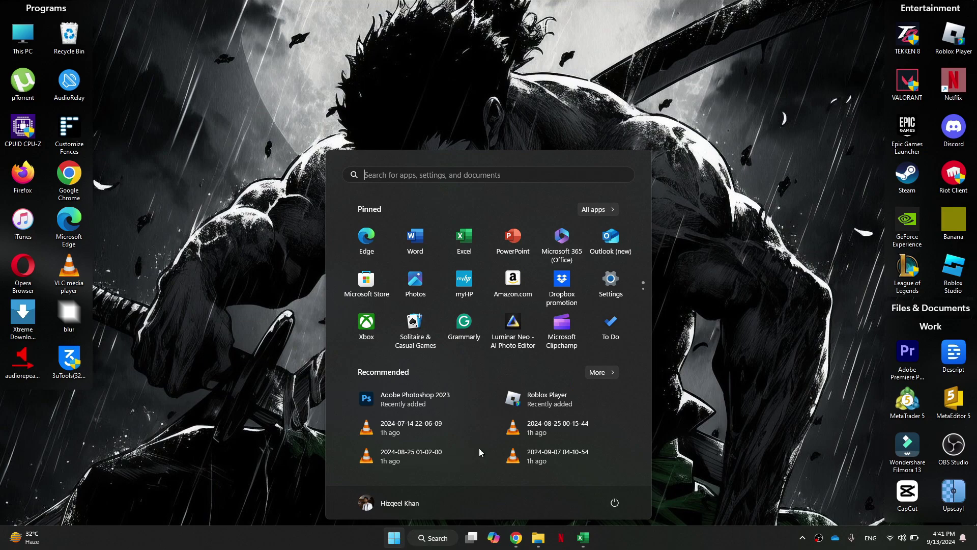
{"action": "left_click", "coordinate": [611, 283]}
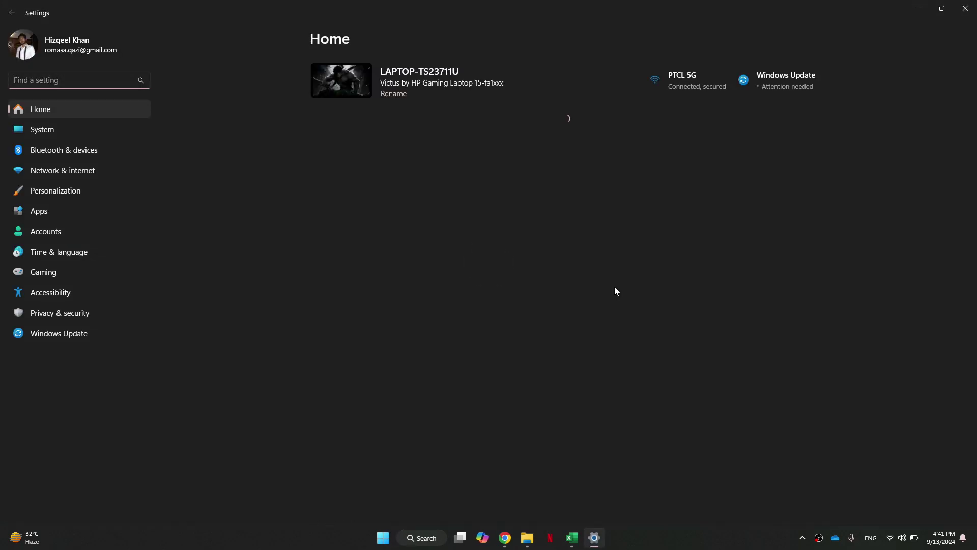
Open the Windows Update page in Settings
{"action": "left_click", "coordinate": [71, 334]}
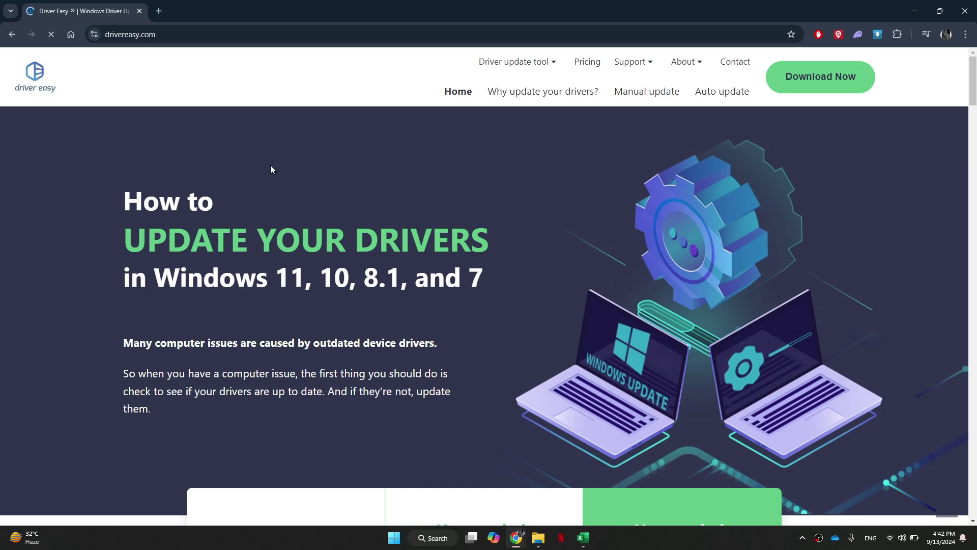
Download the Driver Easy installer, scan for outdated drivers, review the 22 updates, then close it
{"action": "left_click", "coordinate": [823, 81]}
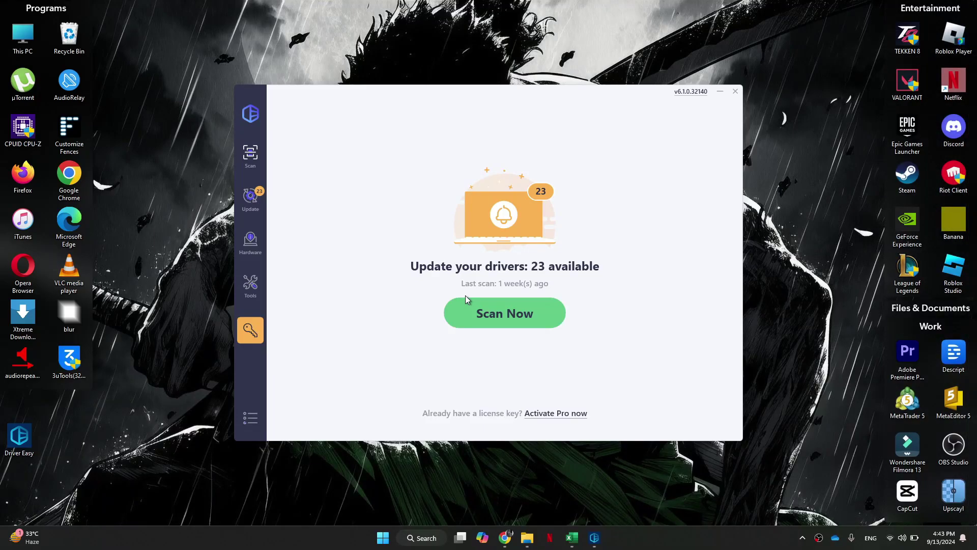
{"action": "left_click", "coordinate": [528, 315]}
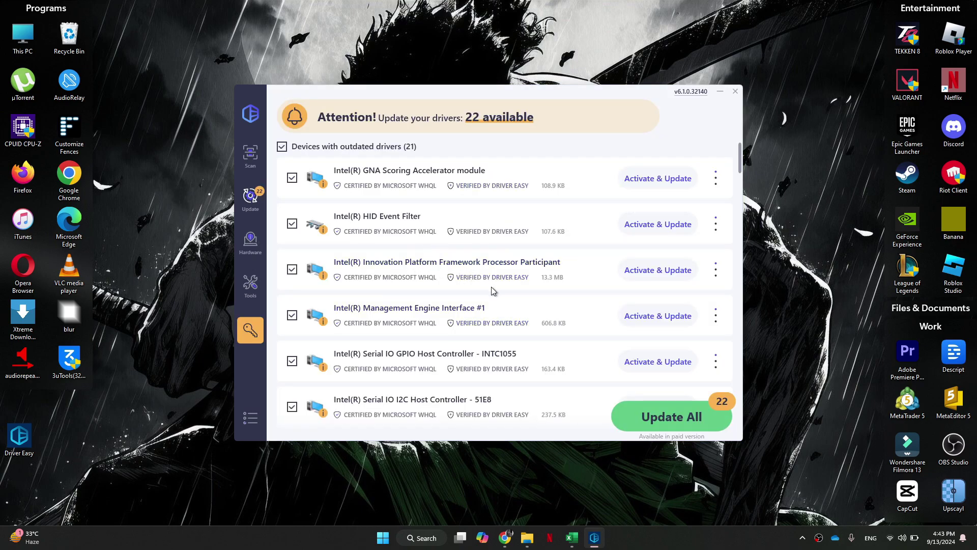
{"action": "scroll", "coordinate": [491, 290], "scroll_direction": "down", "scroll_amount": 2}
{"action": "scroll", "coordinate": [492, 290], "scroll_direction": "down", "scroll_amount": 3}
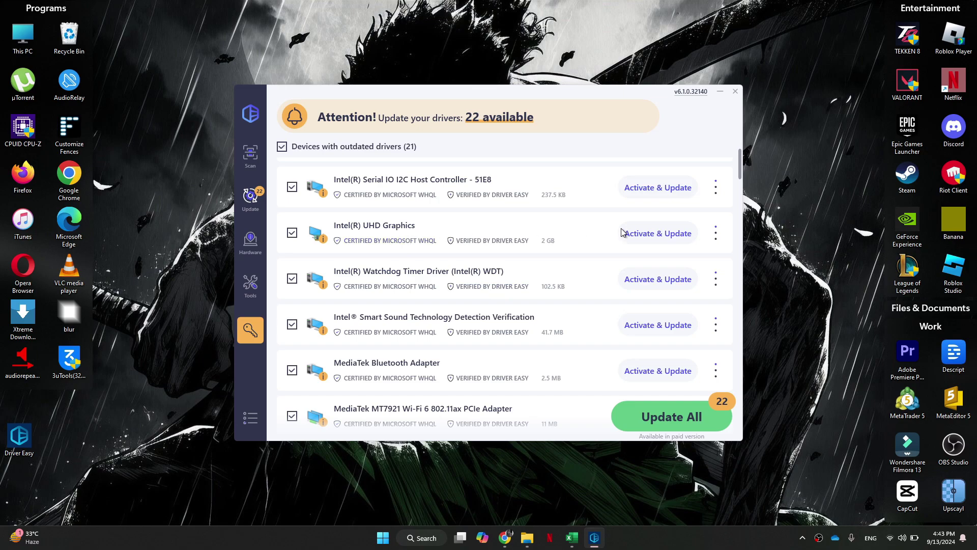
{"action": "key", "text": "alt+F4"}
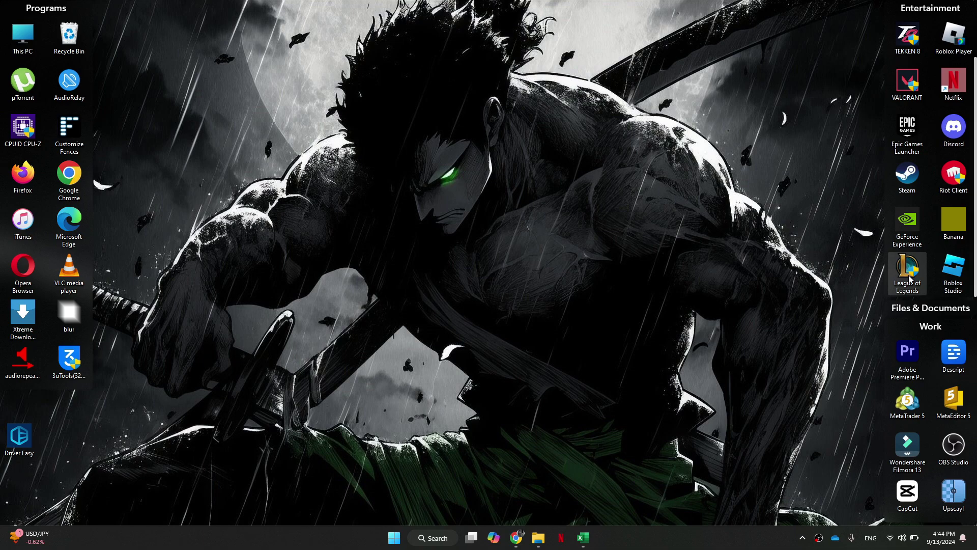
From the shortcut's file location, go up to Riot Games and open the League of Legends folder
{"action": "right_click", "coordinate": [907, 295]}
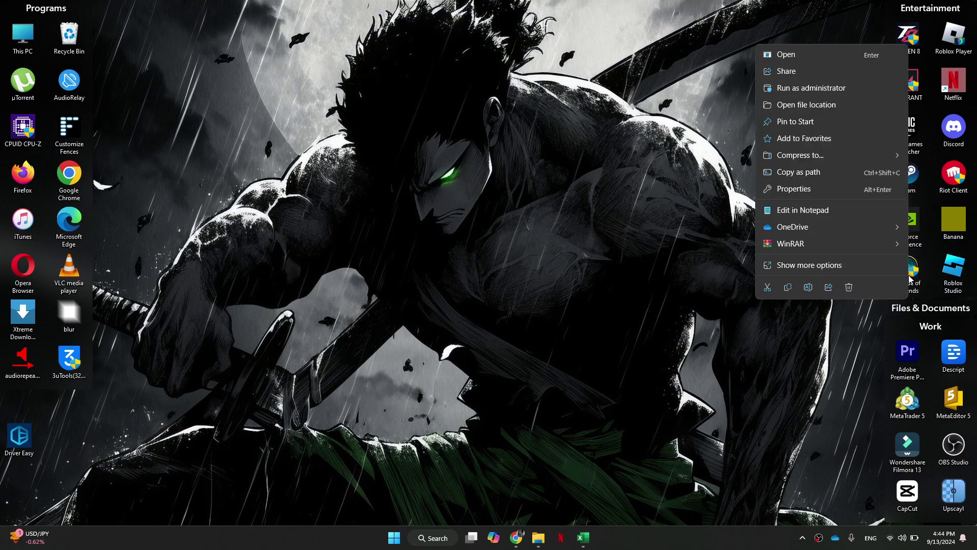
{"action": "left_click", "coordinate": [798, 107]}
{"action": "left_click", "coordinate": [315, 30]}
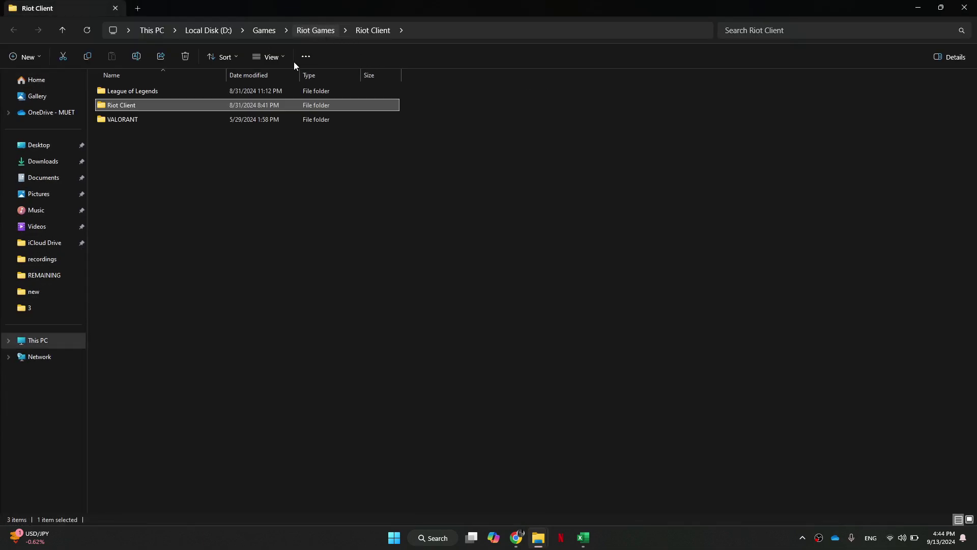
{"action": "double_click", "coordinate": [203, 96]}
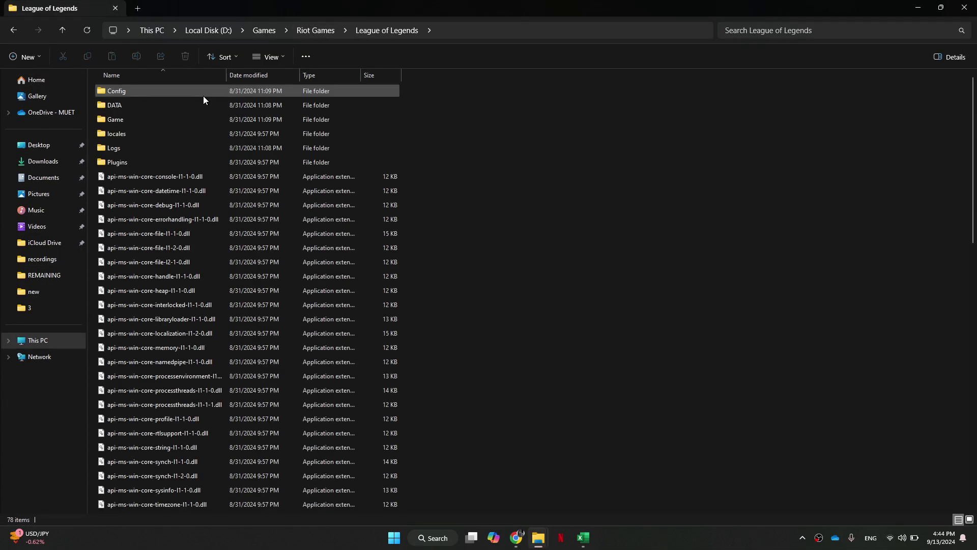
Bring up file actions on the Config and Logs folders, leaving Logs undeleted
{"action": "right_click", "coordinate": [123, 89]}
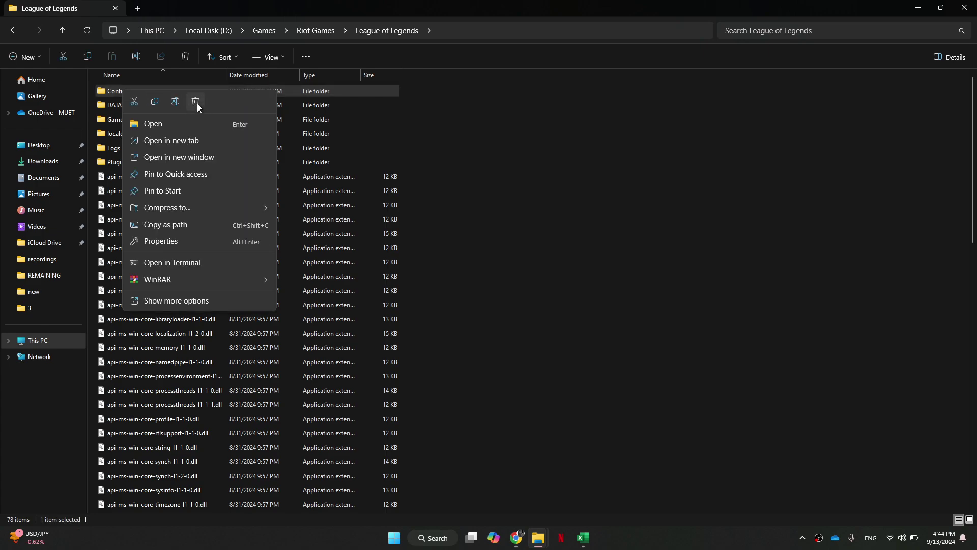
{"action": "left_click", "coordinate": [451, 123]}
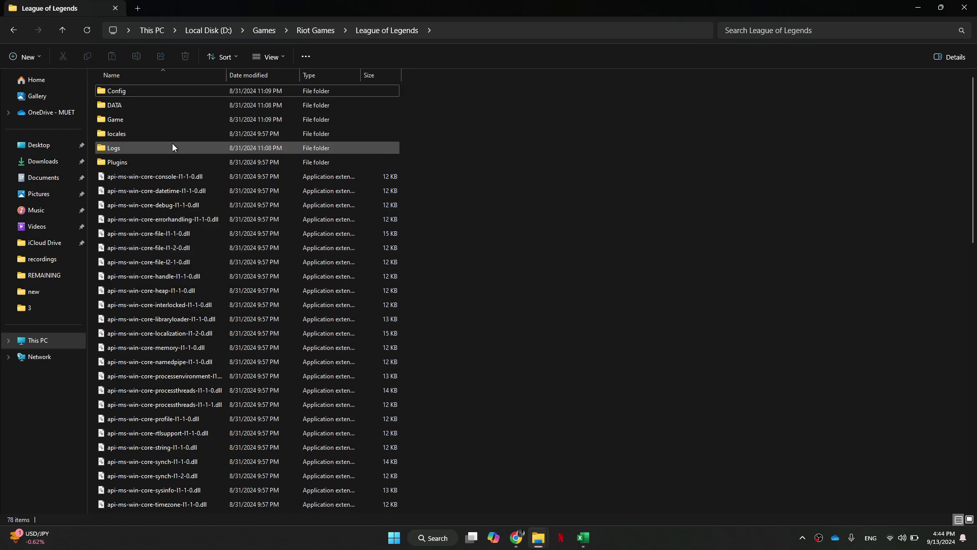
{"action": "right_click", "coordinate": [120, 149]}
{"action": "left_click", "coordinate": [115, 148]}
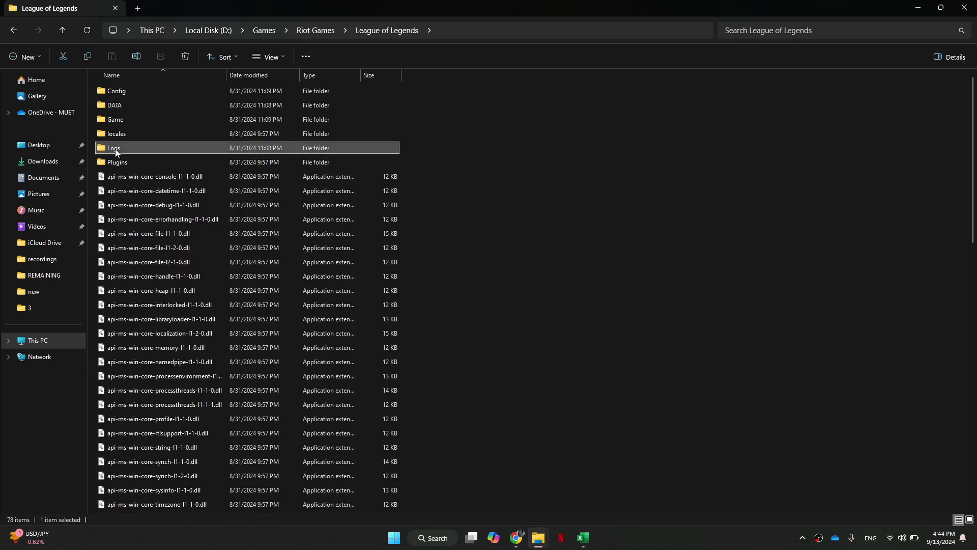
{"action": "right_click", "coordinate": [115, 149]}
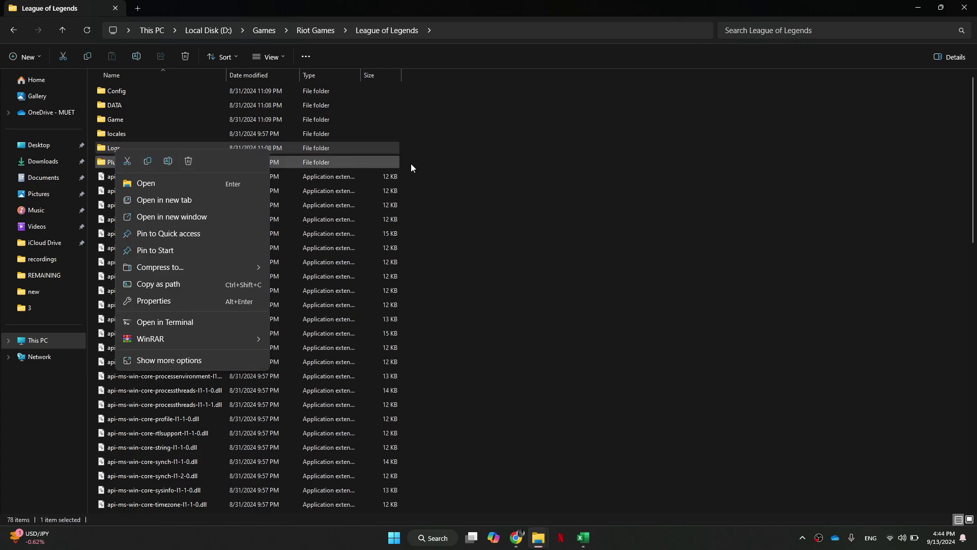
{"action": "left_click", "coordinate": [496, 166]}
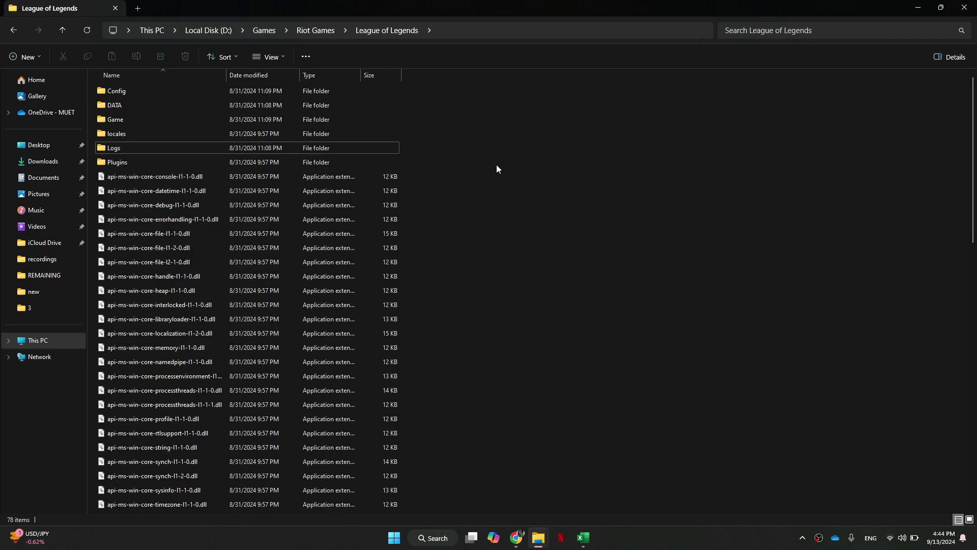